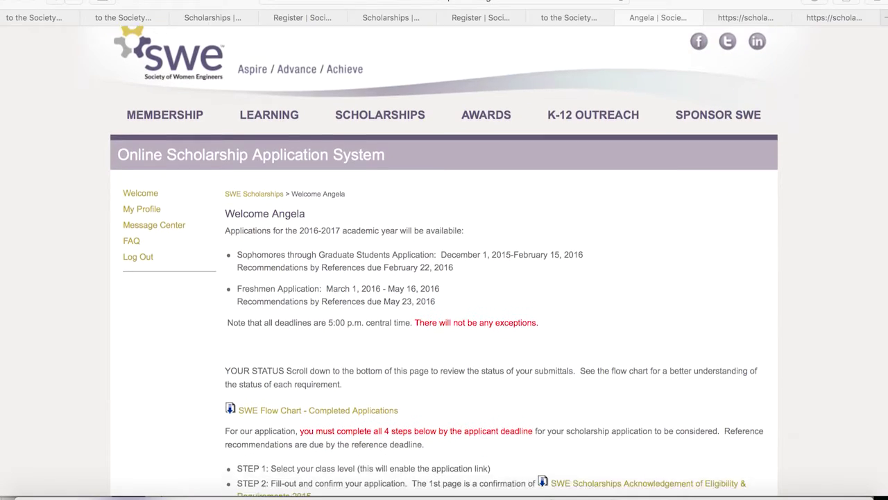
pyautogui.scroll(-4, 682, 411)
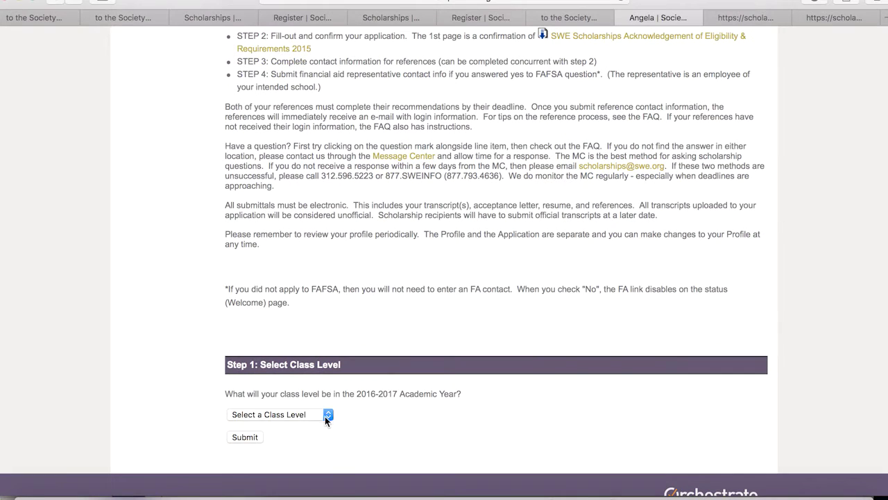
# Step: Set the 2016-2017 class level to Masters and submit it
pyautogui.click(325, 417)
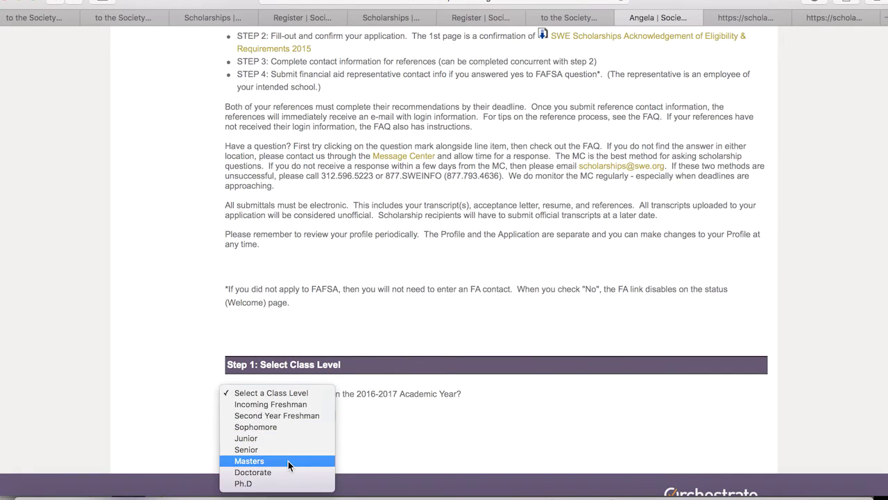
pyautogui.click(288, 461)
pyautogui.click(249, 437)
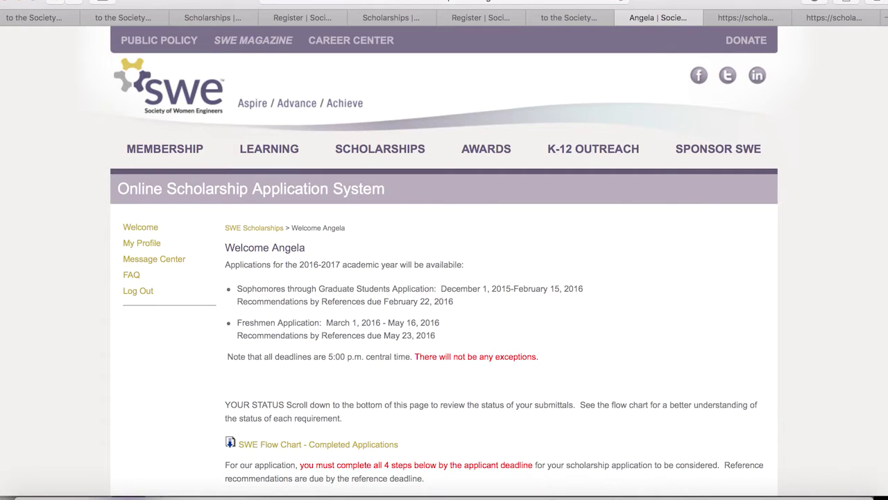
# Step: Scroll to the Step 1 and Step 2 status sections and start the 2016 upperclass application
pyautogui.scroll(-10, 827, 423)
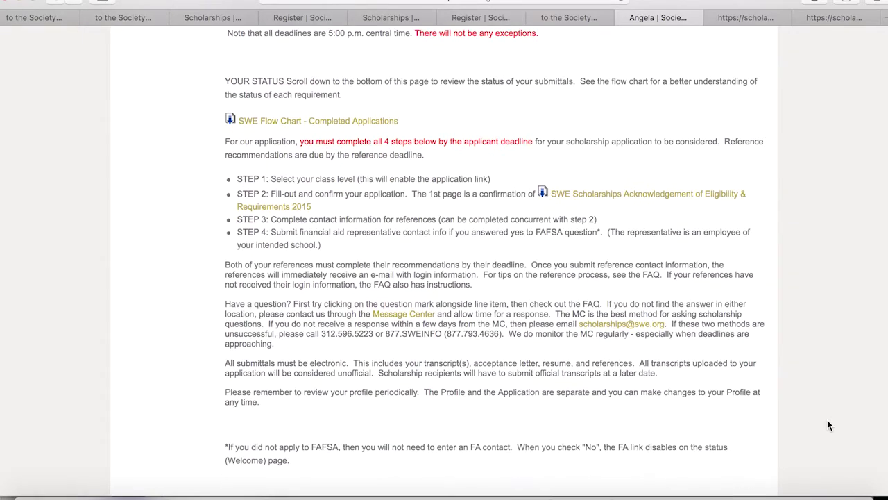
pyautogui.scroll(-2, 828, 421)
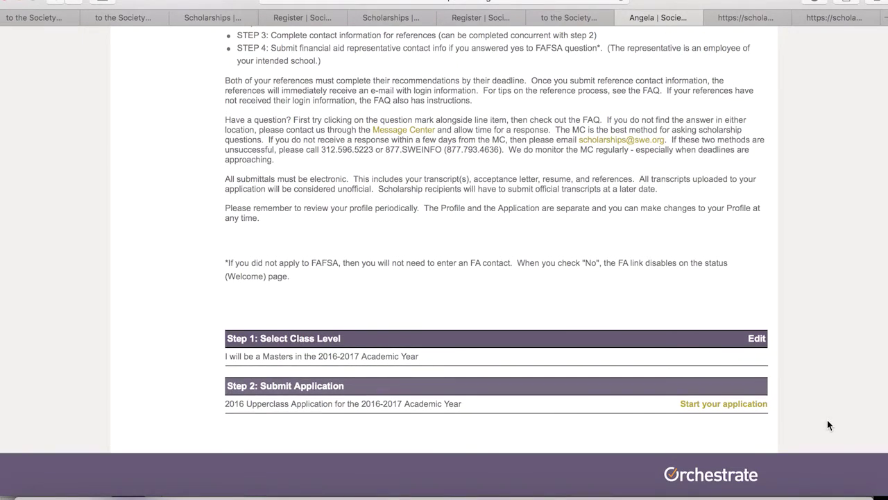
pyautogui.click(719, 405)
# Step: Read the Acknowledgement of Eligibility & Requirements page and continue to the Submit your application form
pyautogui.scroll(-3, 717, 402)
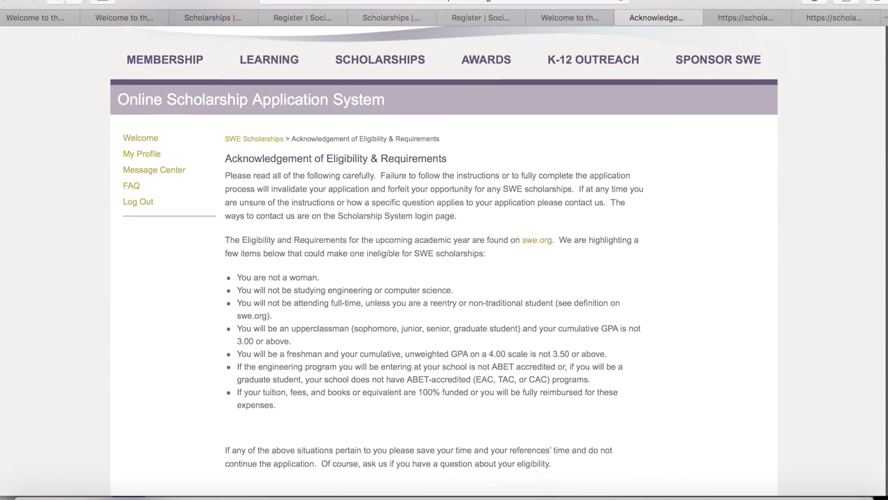
pyautogui.scroll(-2, 444, 277)
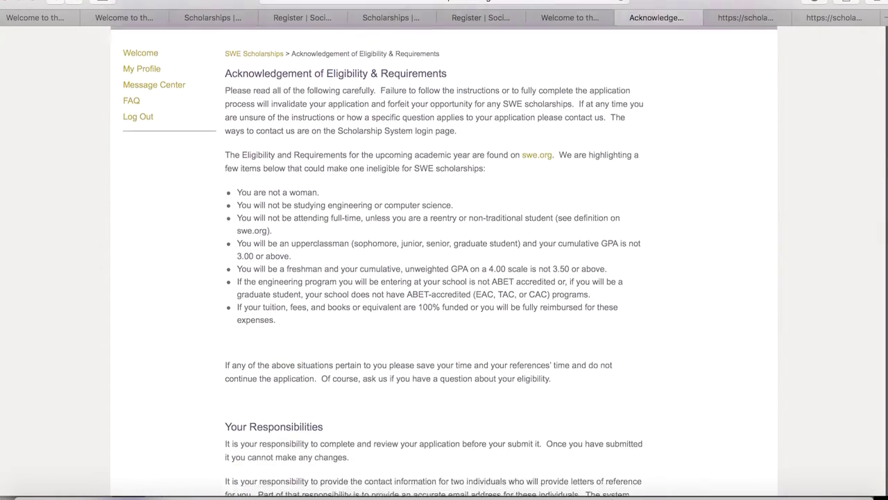
pyautogui.scroll(-7, 444, 278)
pyautogui.scroll(-9, 444, 277)
pyautogui.scroll(-7, 444, 278)
pyautogui.scroll(-5, 797, 420)
pyautogui.click(248, 417)
pyautogui.scroll(-2, 444, 277)
pyautogui.scroll(-3, 444, 278)
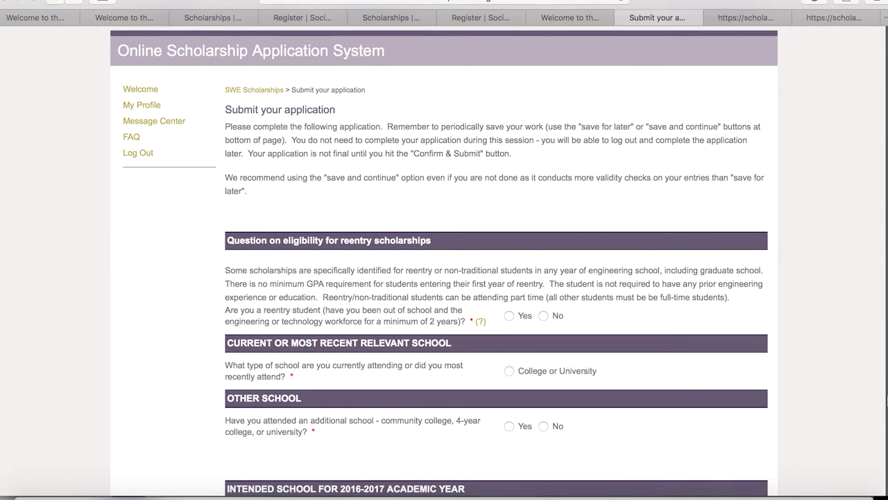
# Step: Scroll through the application form sections, then leave the form through the sidebar FAQ link
pyautogui.scroll(-4, 445, 278)
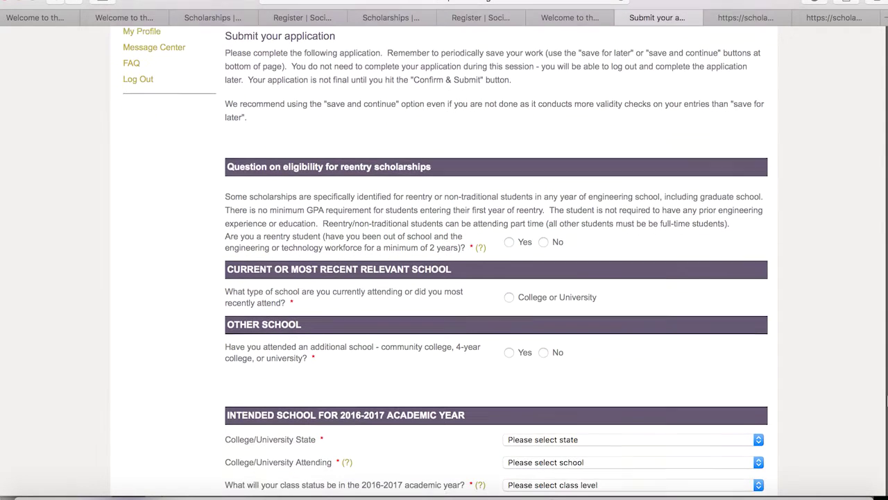
pyautogui.scroll(-3, 444, 278)
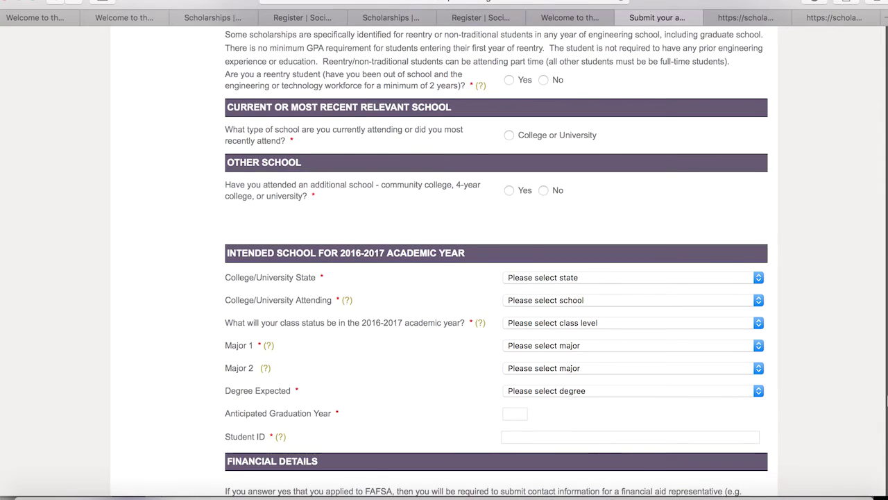
pyautogui.scroll(-6, 444, 278)
pyautogui.scroll(-3, 444, 277)
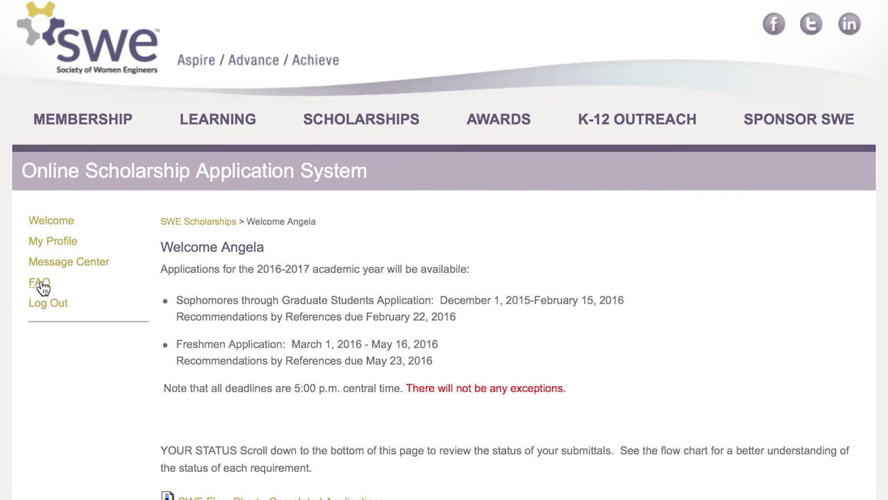
pyautogui.click(41, 283)
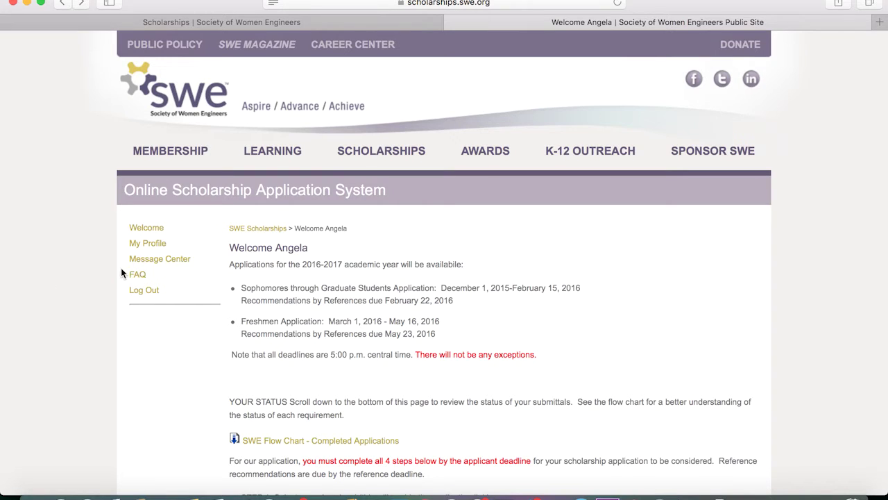
# Step: Go to the Message Center page and scroll through its guidance
pyautogui.click(153, 260)
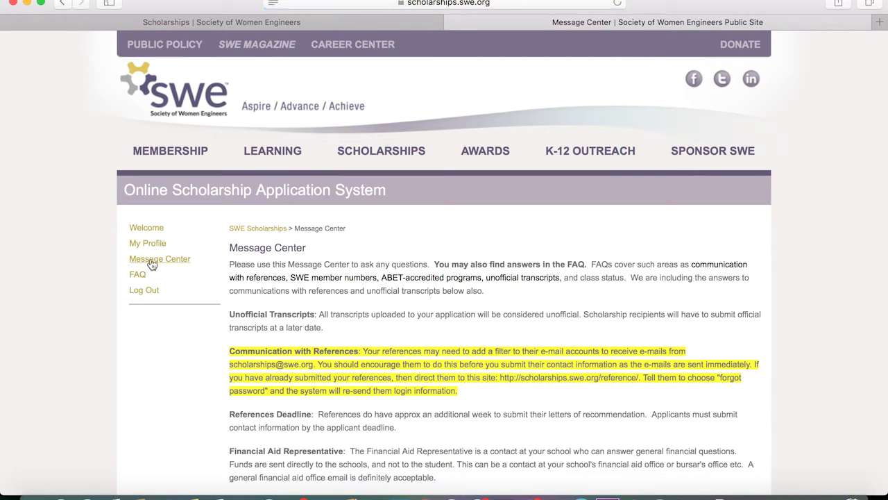
pyautogui.scroll(-3, 5, 303)
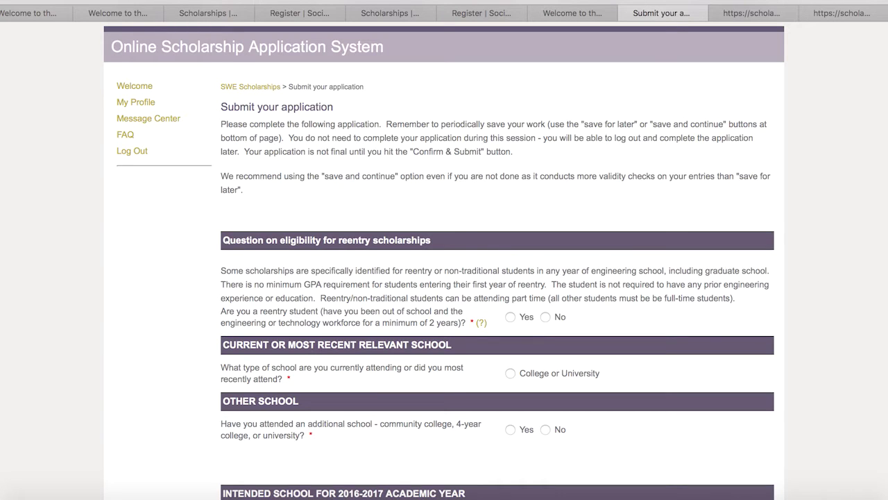
pyautogui.scroll(-3, 444, 277)
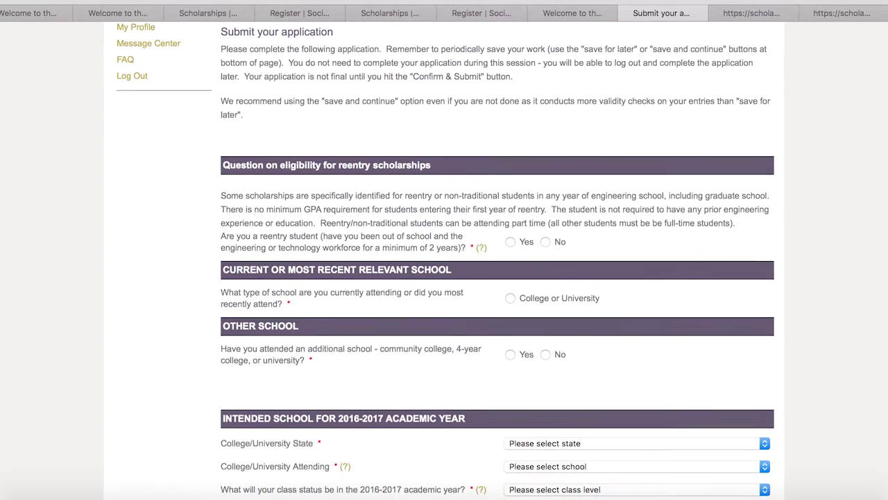
pyautogui.scroll(-2, 444, 278)
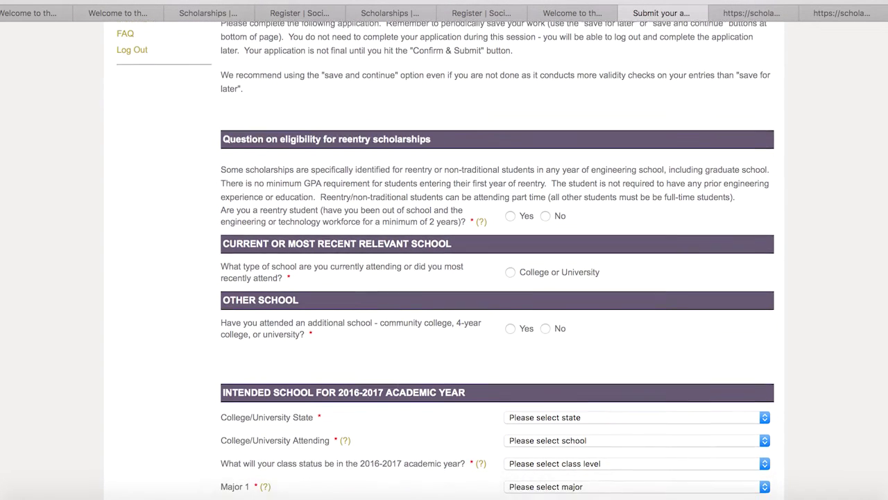
pyautogui.scroll(-1, 444, 278)
pyautogui.scroll(-3, 445, 277)
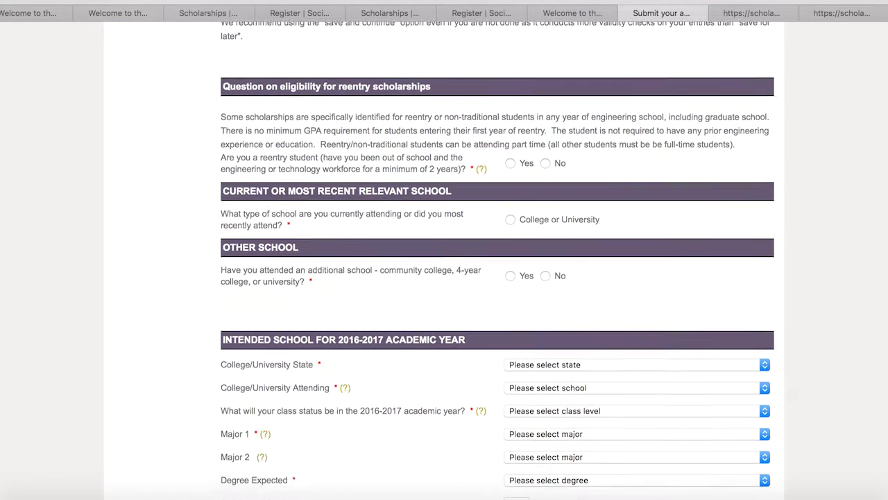
pyautogui.scroll(-3, 497, 261)
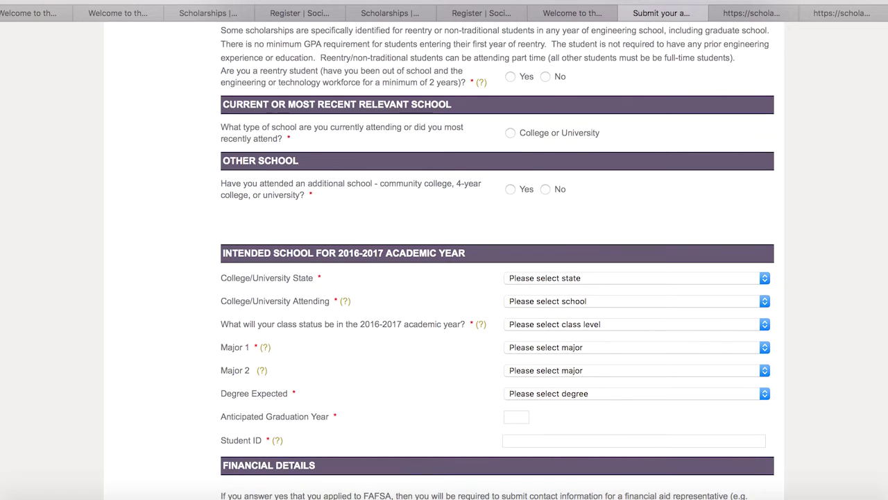
pyautogui.scroll(-2, 497, 260)
pyautogui.scroll(-3, 498, 260)
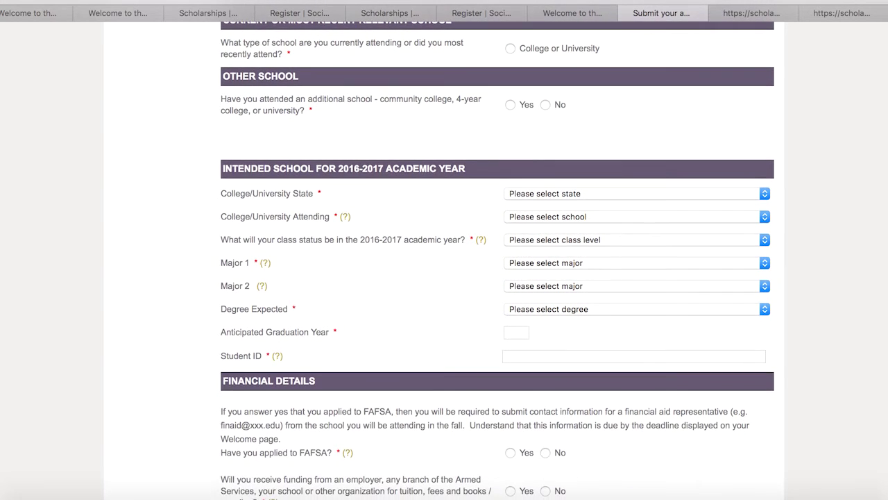
pyautogui.scroll(-6, 498, 261)
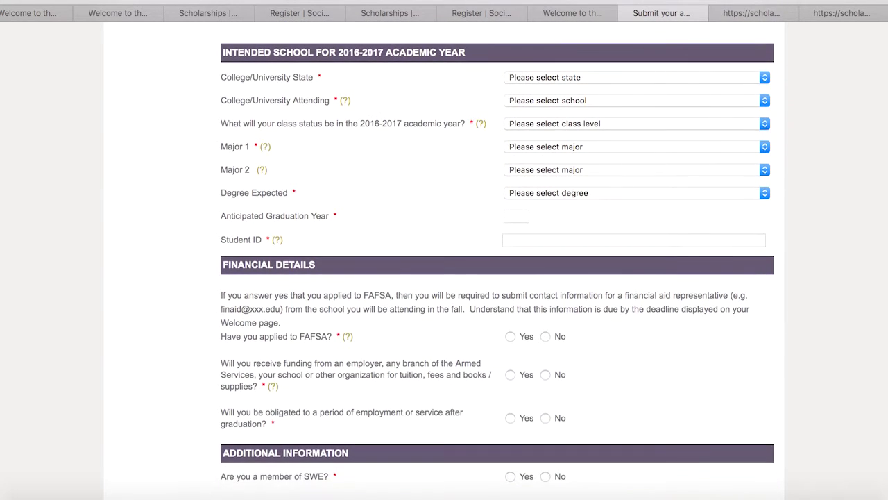
pyautogui.scroll(-7, 497, 260)
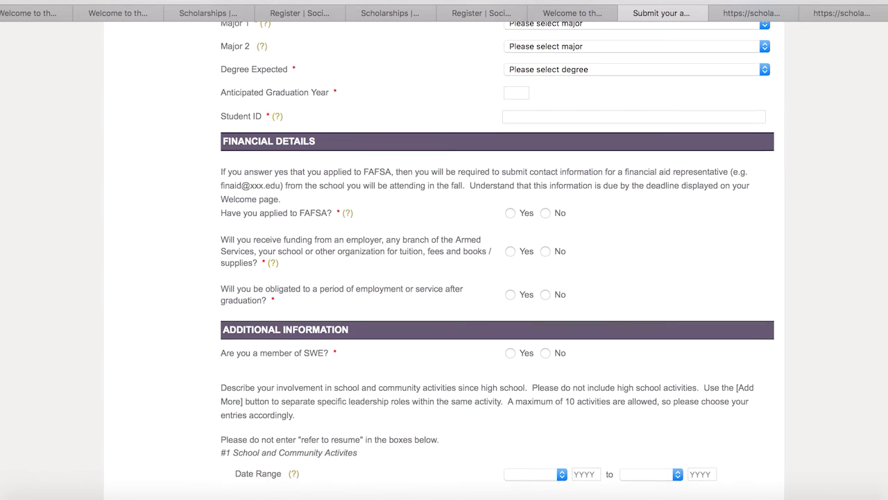
pyautogui.scroll(-7, 497, 261)
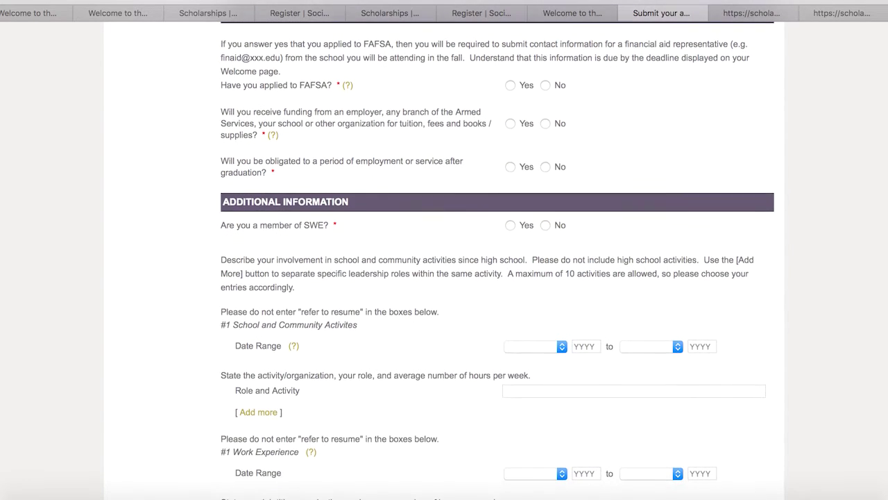
pyautogui.scroll(-7, 498, 260)
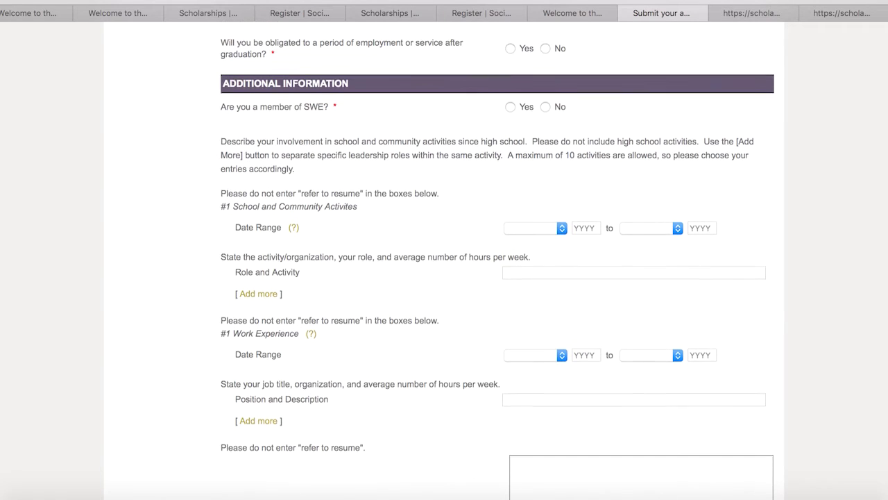
pyautogui.scroll(-6, 498, 260)
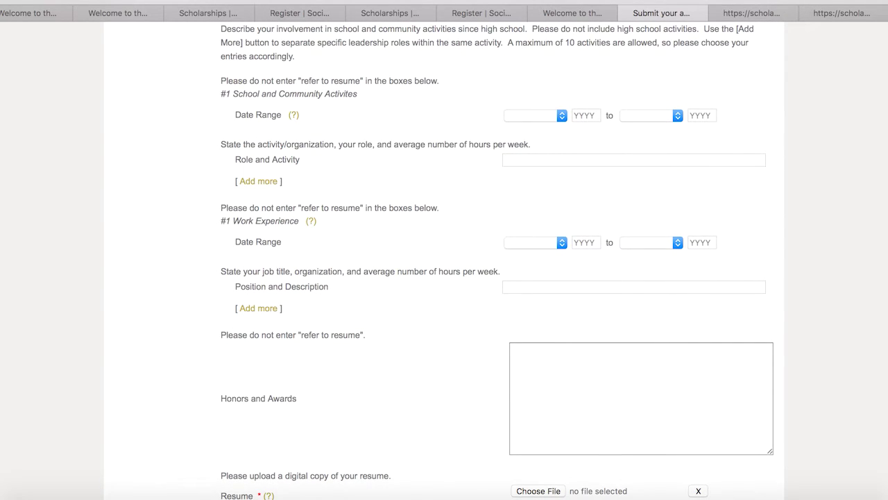
pyautogui.scroll(-3, 498, 260)
pyautogui.scroll(-8, 498, 260)
pyautogui.scroll(-7, 497, 260)
pyautogui.scroll(-9, 498, 260)
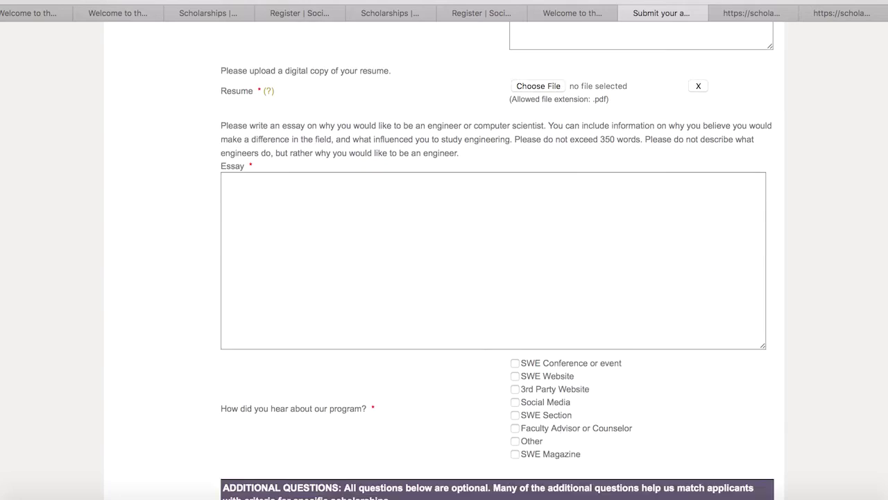
pyautogui.scroll(-8, 497, 260)
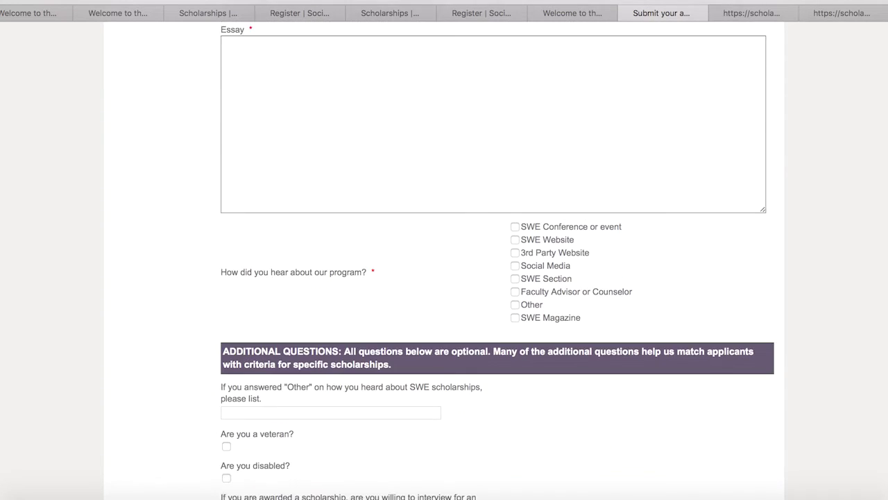
pyautogui.scroll(-6, 497, 261)
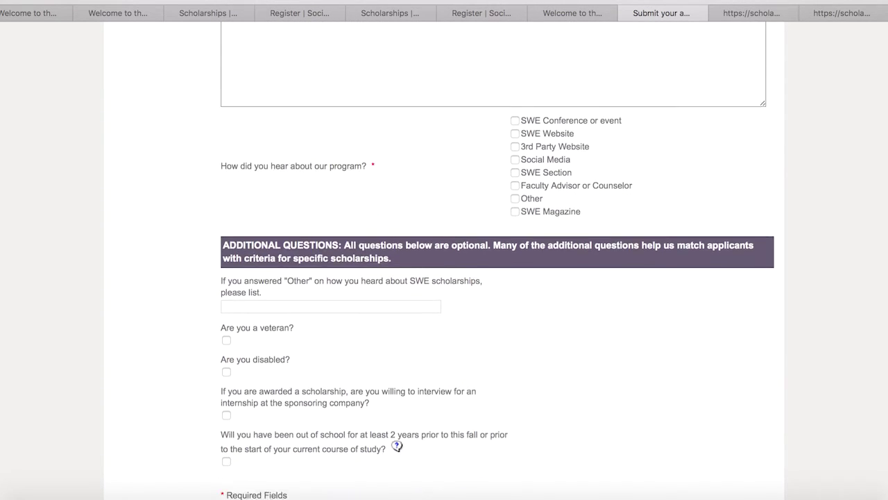
pyautogui.scroll(-3, 444, 262)
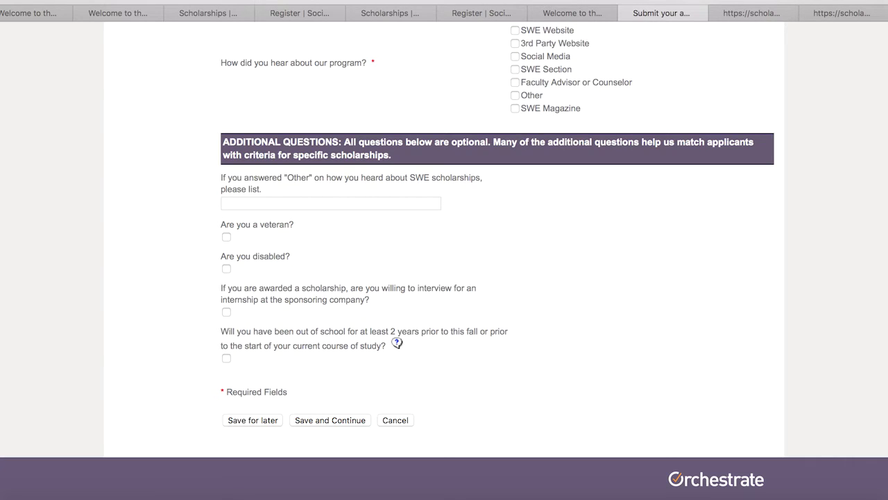
# Step: Save the application form, check the Step 1–3 statuses, and go to the Faculty Reference form
pyautogui.click(337, 422)
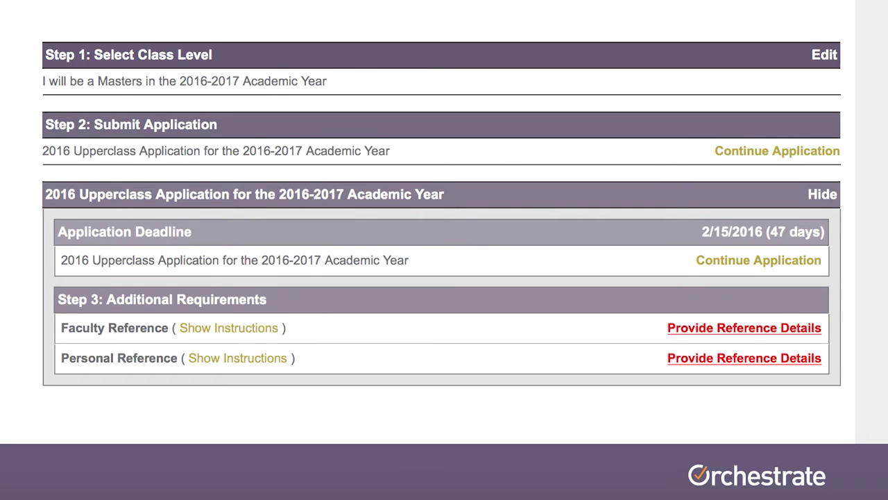
pyautogui.scroll(15, 444, 249)
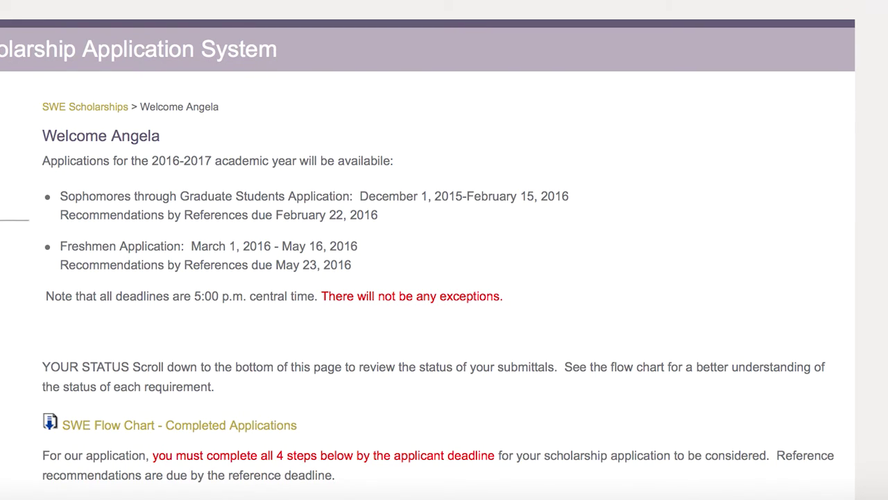
pyautogui.scroll(-15, 444, 250)
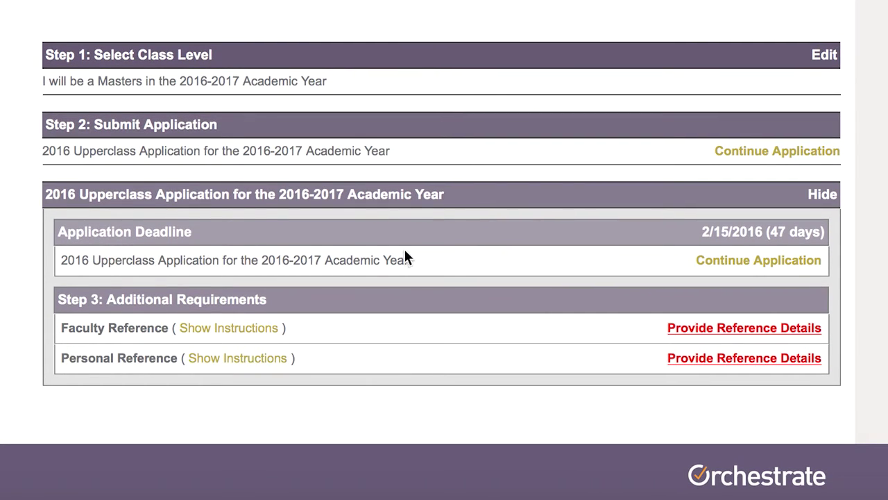
pyautogui.click(684, 331)
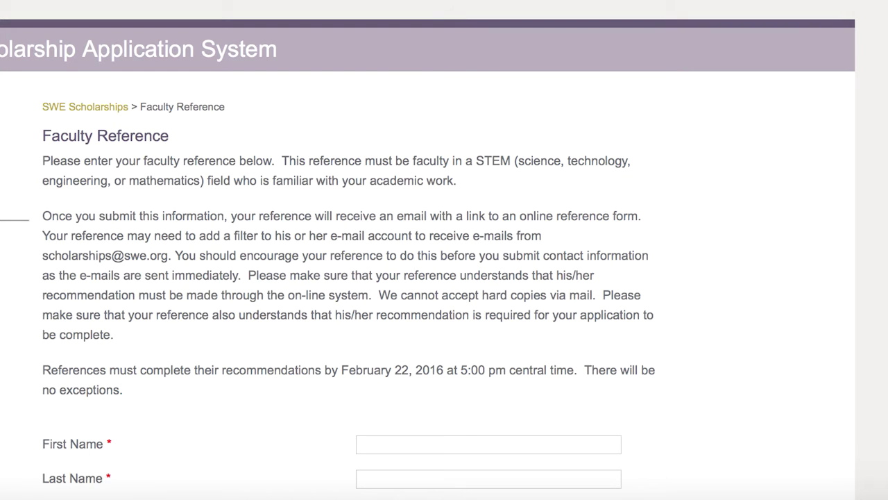
pyautogui.scroll(-5, 327, 249)
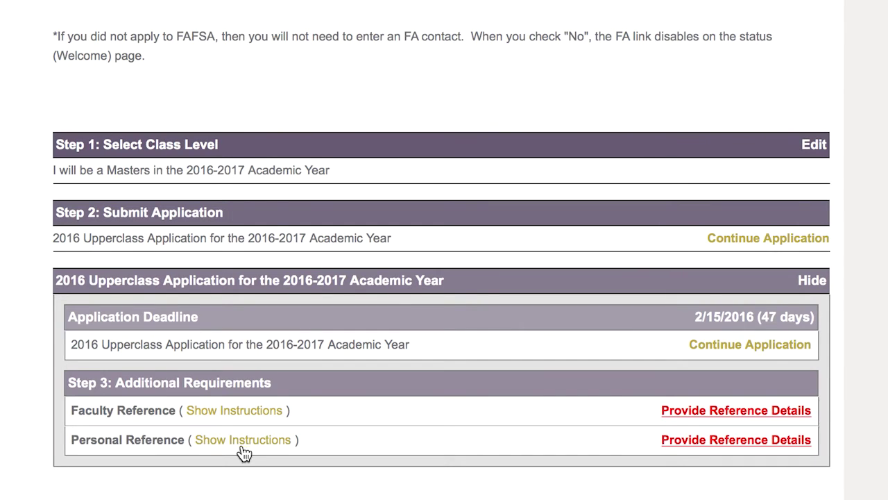
pyautogui.click(242, 441)
pyautogui.scroll(-5, 243, 444)
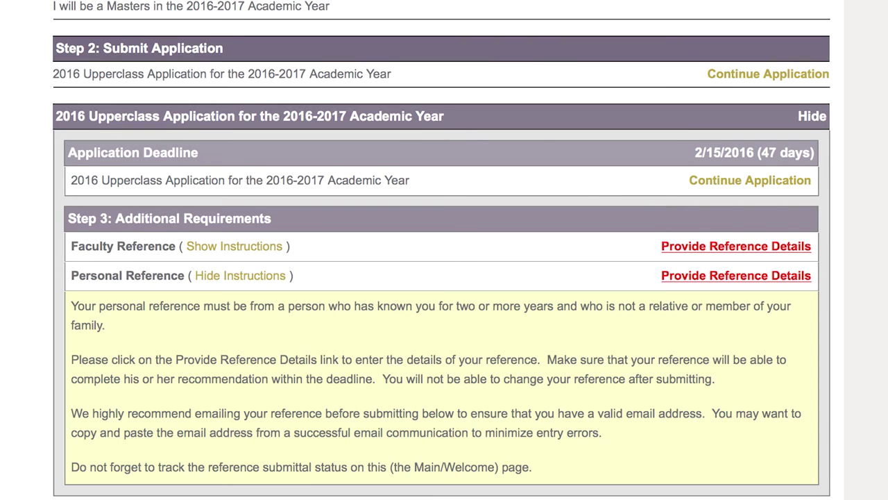
pyautogui.click(248, 278)
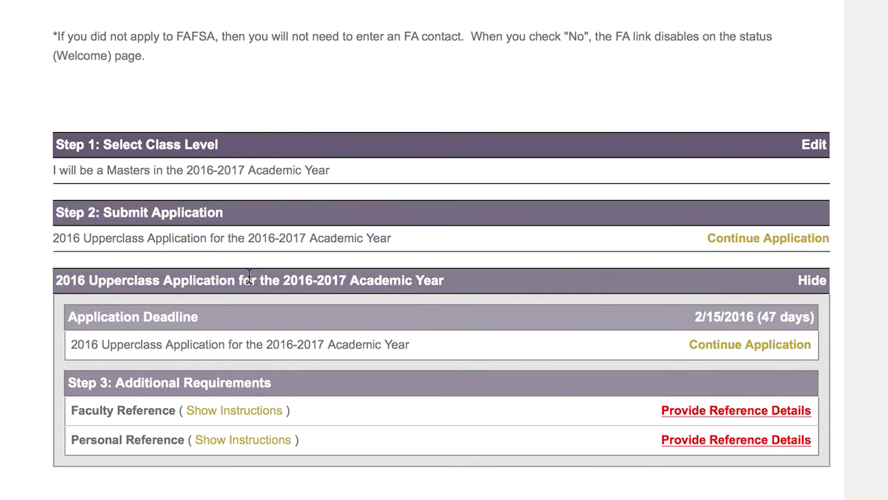
pyautogui.click(215, 411)
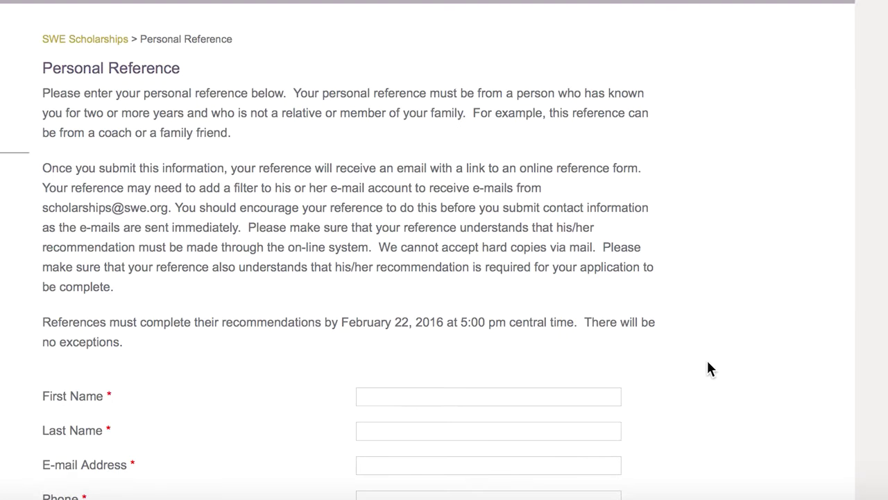
pyautogui.scroll(-2, 708, 368)
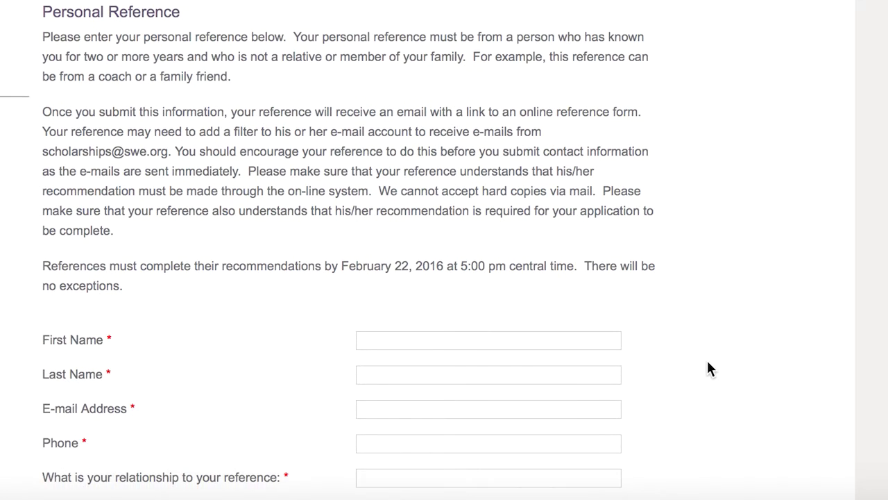
# Step: Scroll down the Personal Reference form toward its Submit button
pyautogui.scroll(-3, 707, 362)
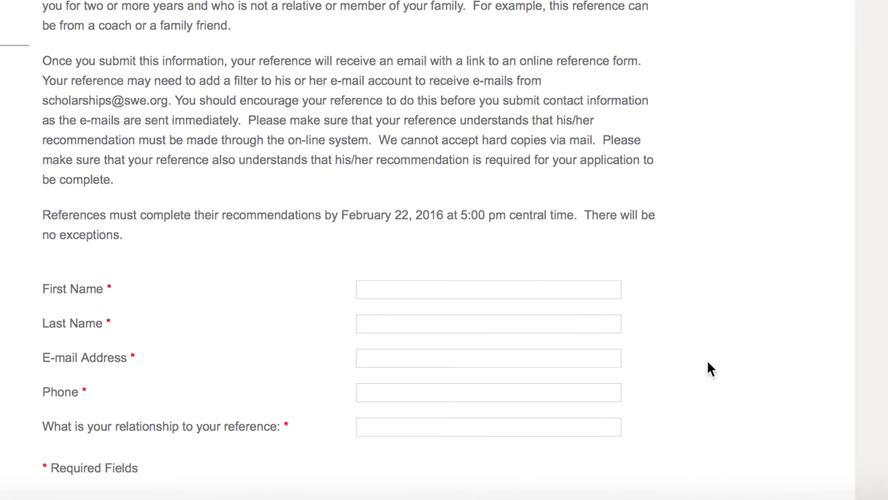
pyautogui.scroll(-1, 708, 367)
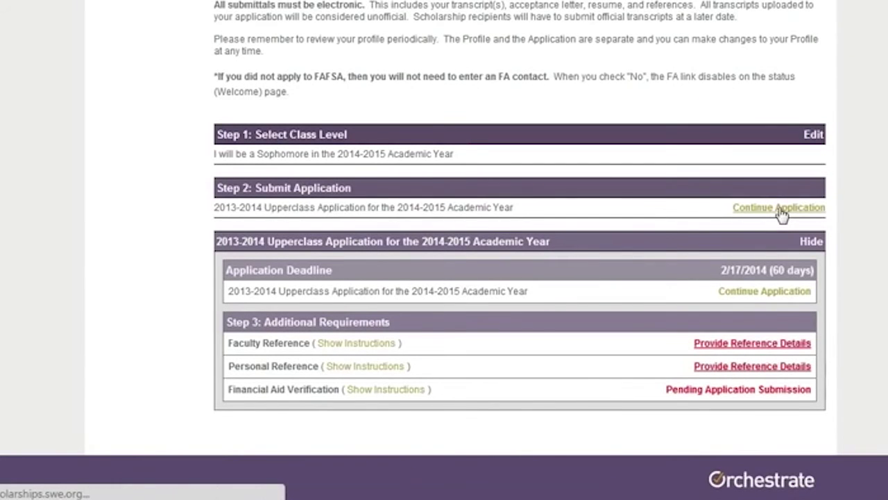
# Step: Continue the application and scroll to the bottom of the form
pyautogui.click(781, 208)
pyautogui.scroll(-3, 444, 277)
pyautogui.scroll(-15, 444, 278)
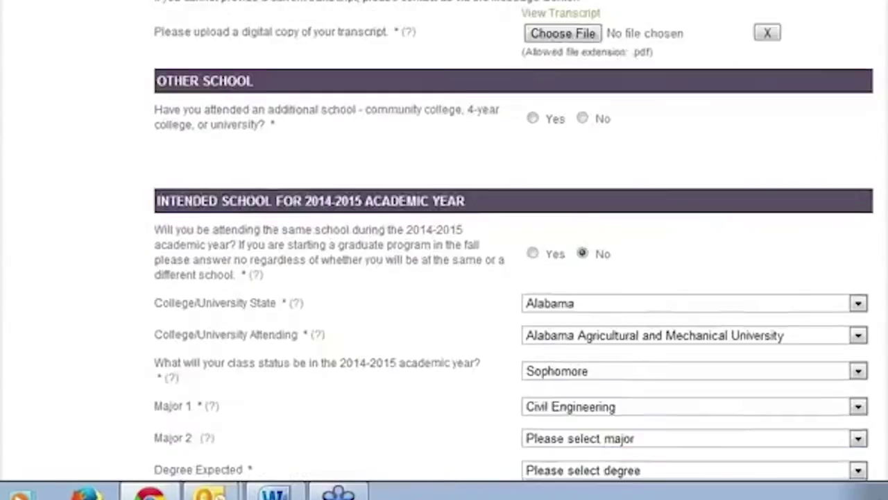
pyautogui.scroll(-17, 445, 278)
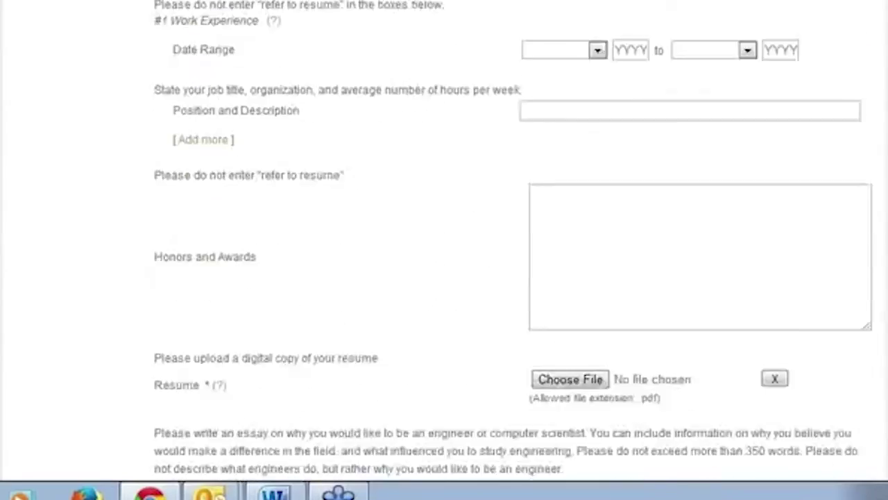
pyautogui.scroll(-6, 444, 277)
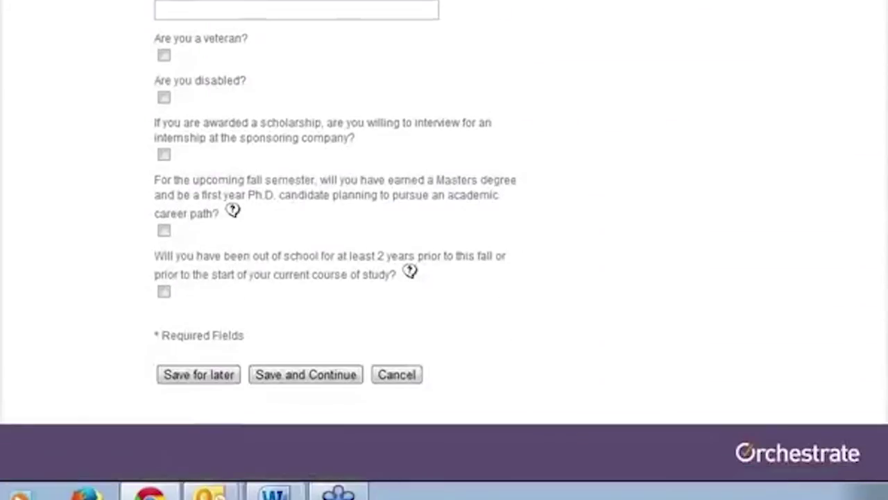
# Step: Save the form and review the Please confirm your application page
pyautogui.click(344, 378)
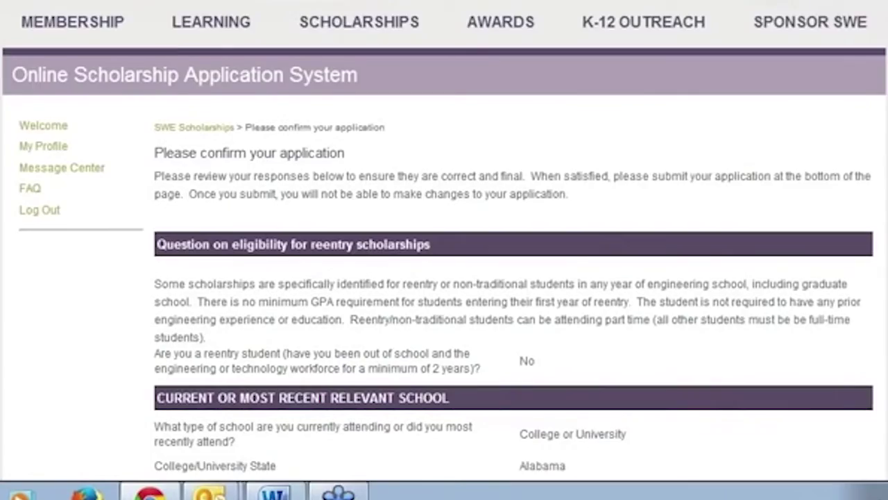
pyautogui.scroll(-15, 444, 278)
pyautogui.scroll(-16, 444, 278)
pyautogui.scroll(-2, 444, 277)
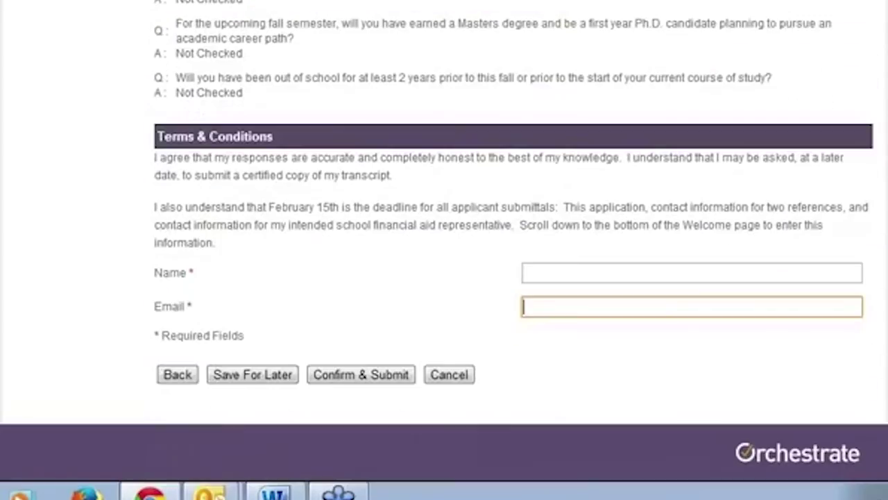